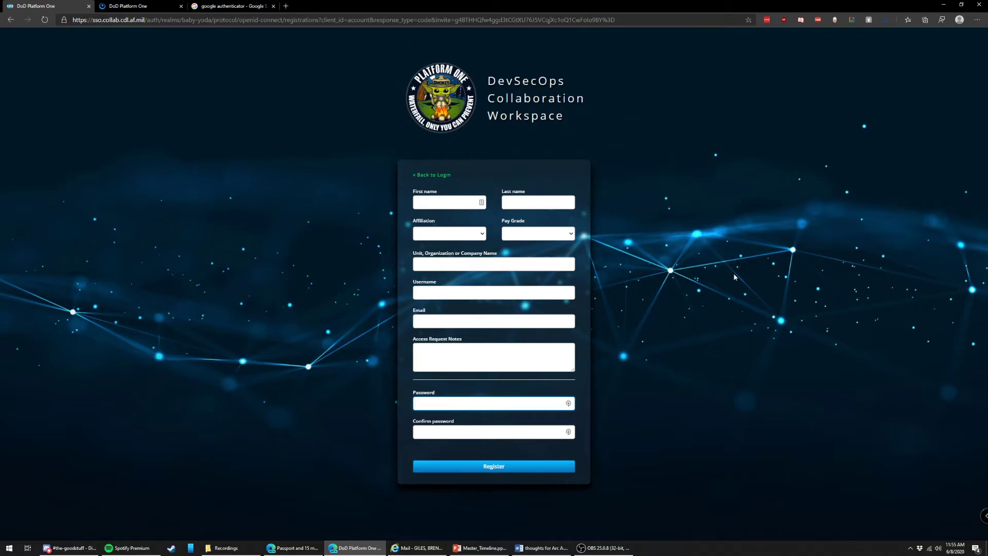
Switch to the Google search results for google authenticator, leaving the registration form blank
click(231, 7)
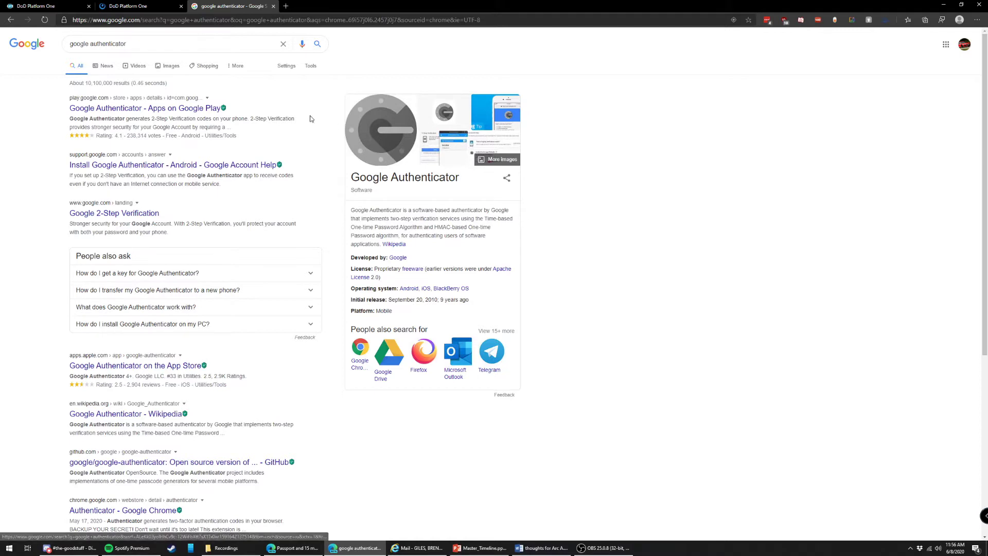
Compare the Platform One login page and registration form, ending on the blank registration form
click(57, 6)
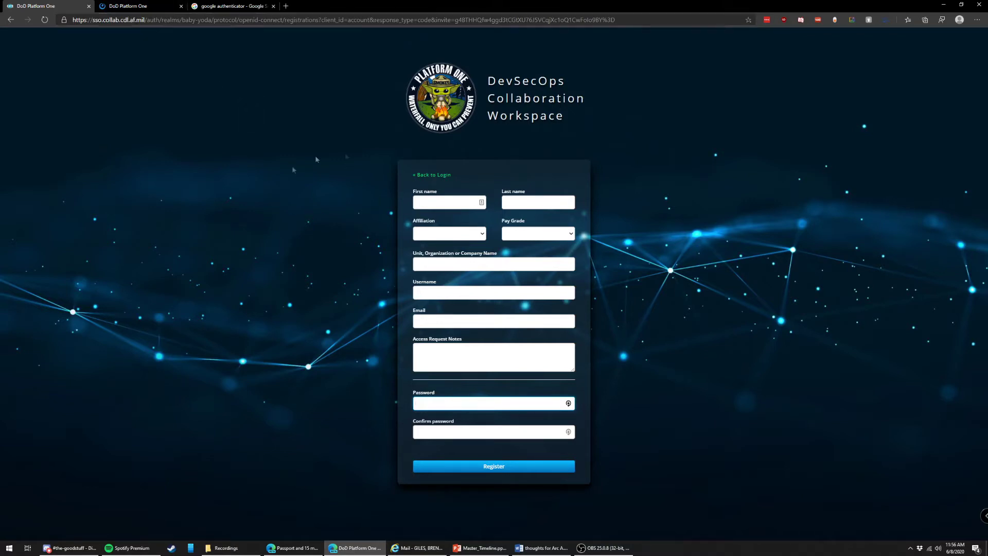
click(139, 7)
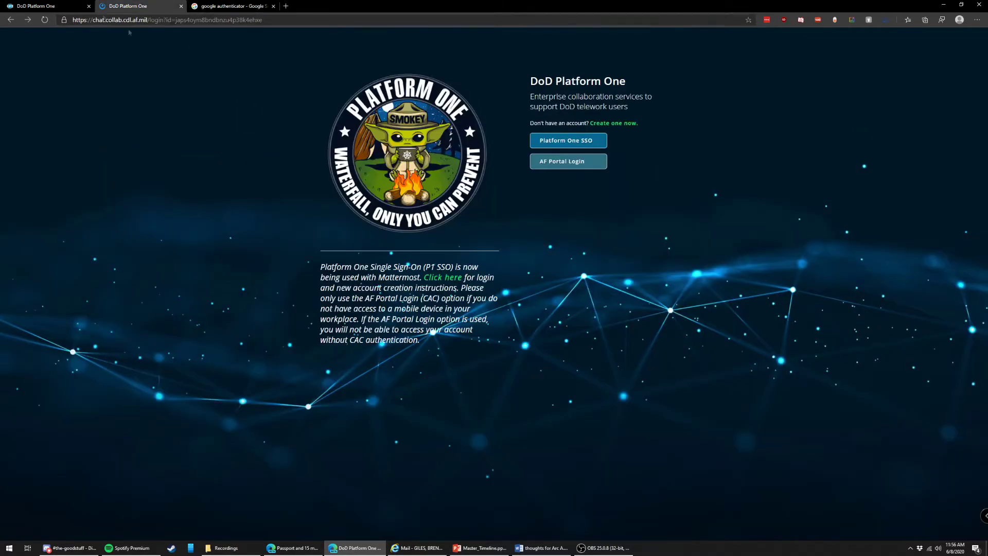
click(58, 7)
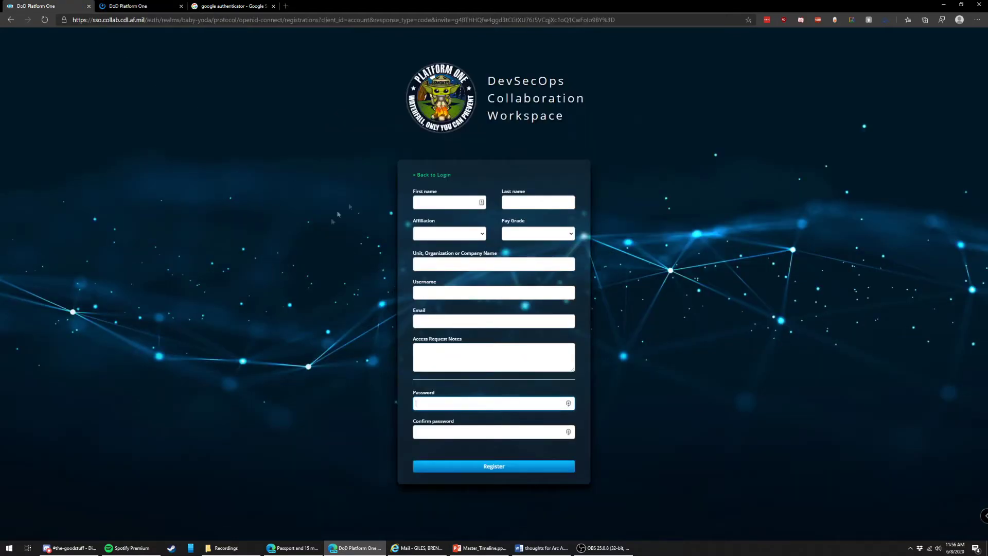
click(137, 6)
click(31, 8)
Enter the user's first and last name, affiliation US Air Force, and pay grade O-1
click(437, 202)
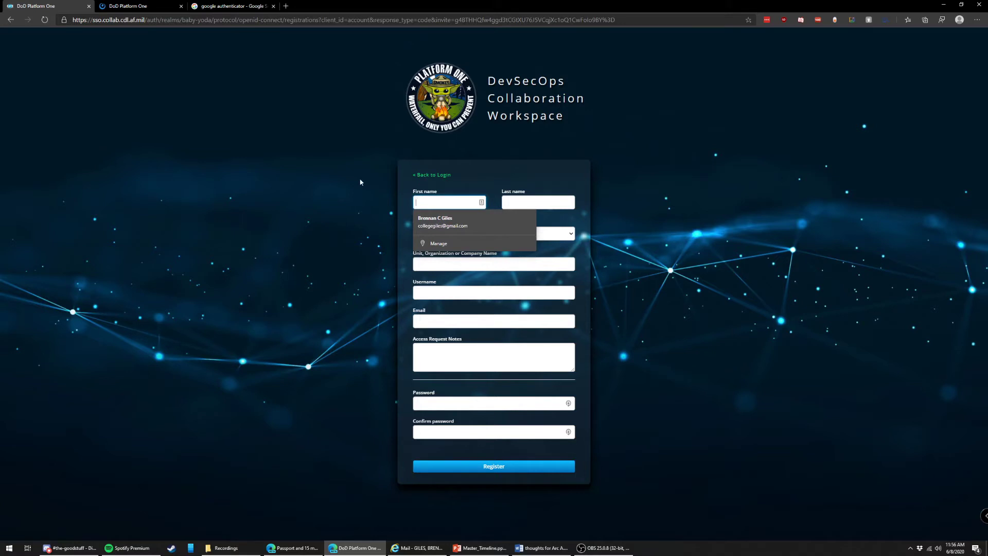
key(Tab)
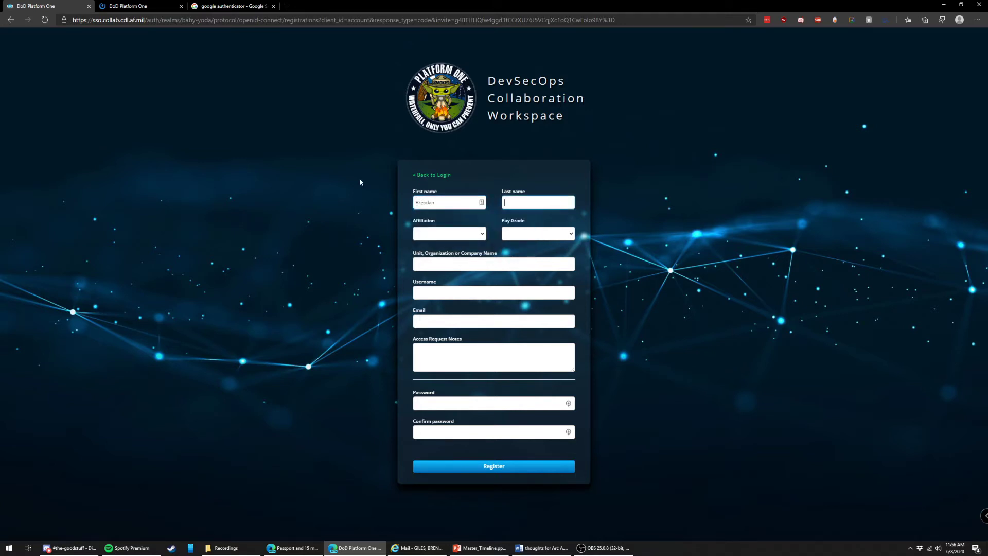
click(449, 233)
click(437, 253)
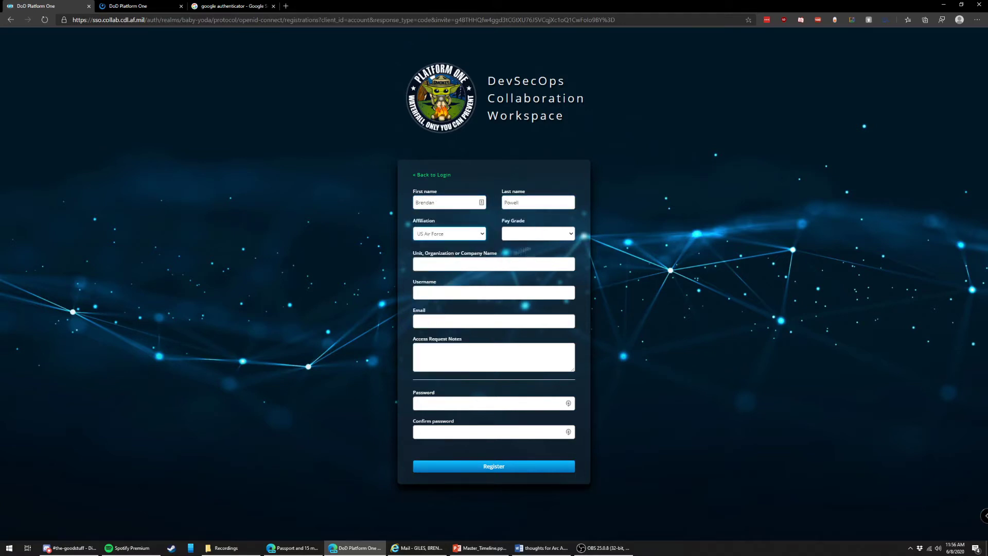
click(537, 233)
click(515, 350)
Fill in unit 4 AS, the username, the e-mail address, and the account password twice
click(480, 266)
text(48)
key(BackSpace)
key(BackSpace)
key(BackSpace)
text(AS)
key(Tab)
key(Tab)
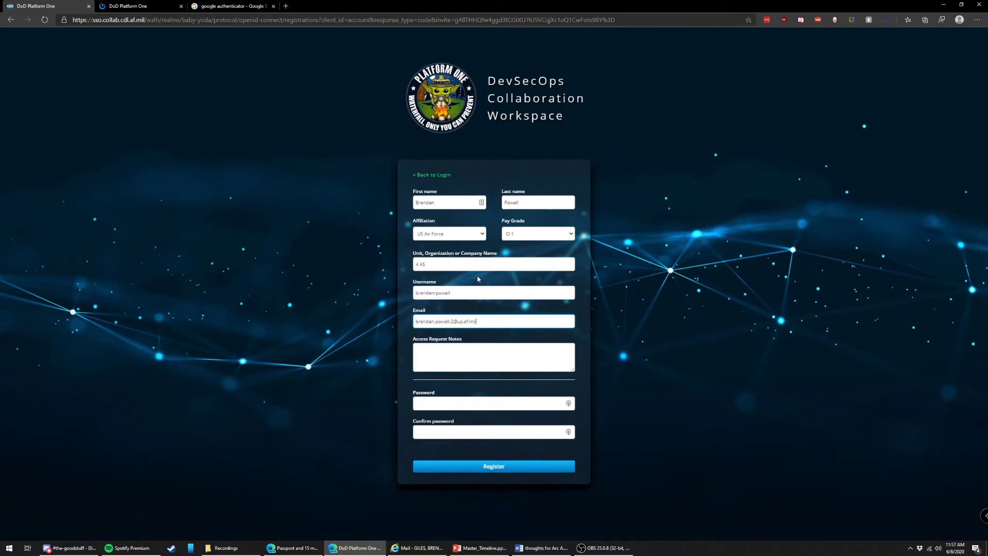
click(481, 402)
text(*******)
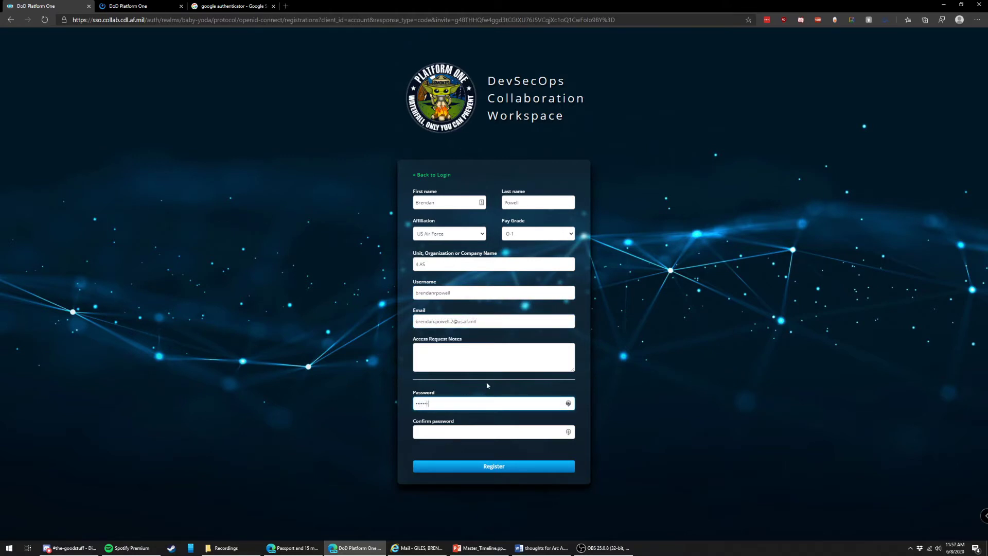
text(********)
click(483, 432)
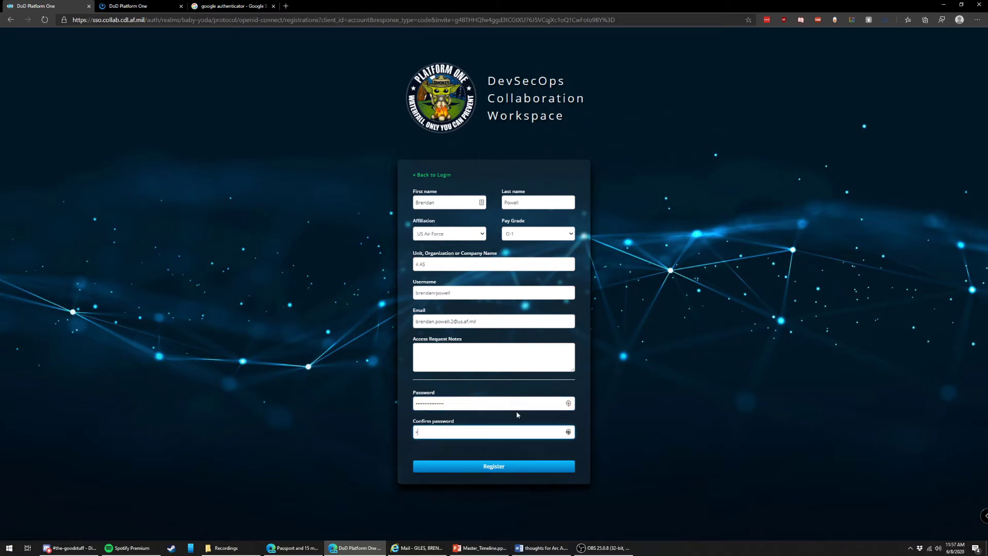
text(**************)
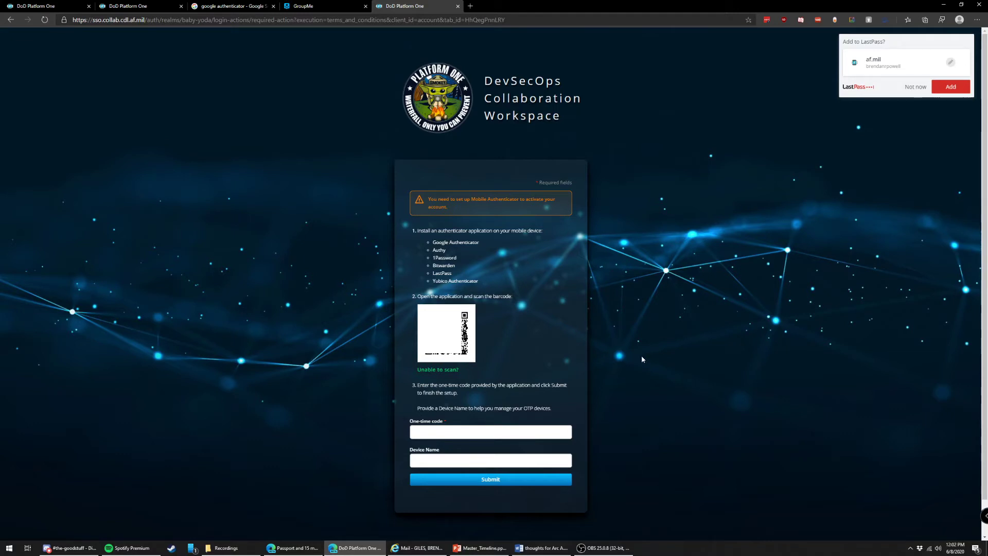
Register the authenticator with its one-time code and a device name, then accept the consent terms
click(489, 432)
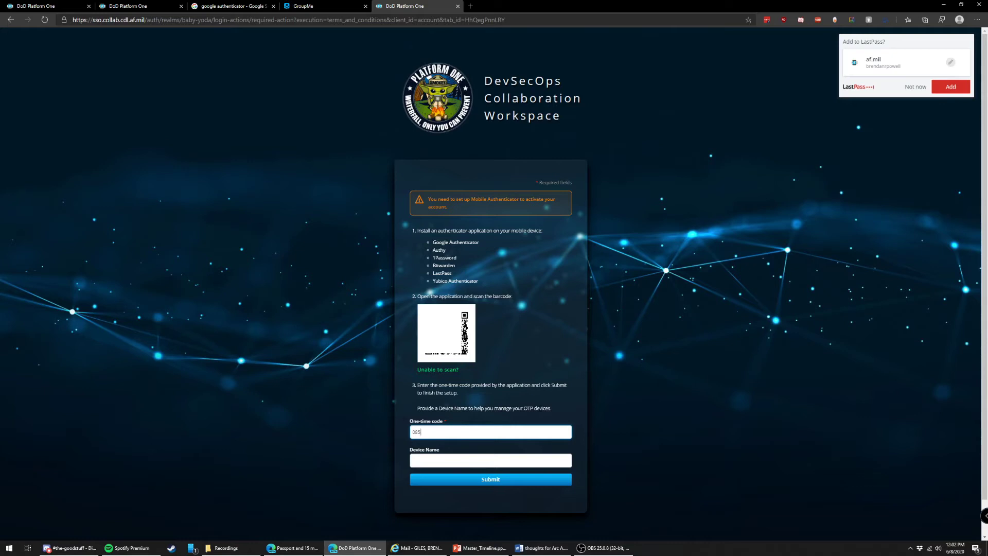
click(425, 455)
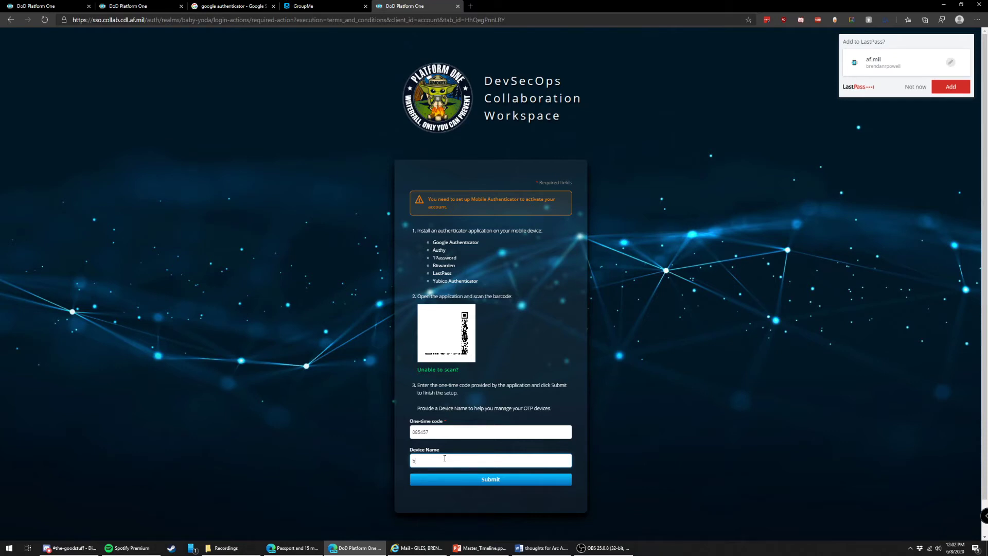
text(endan)
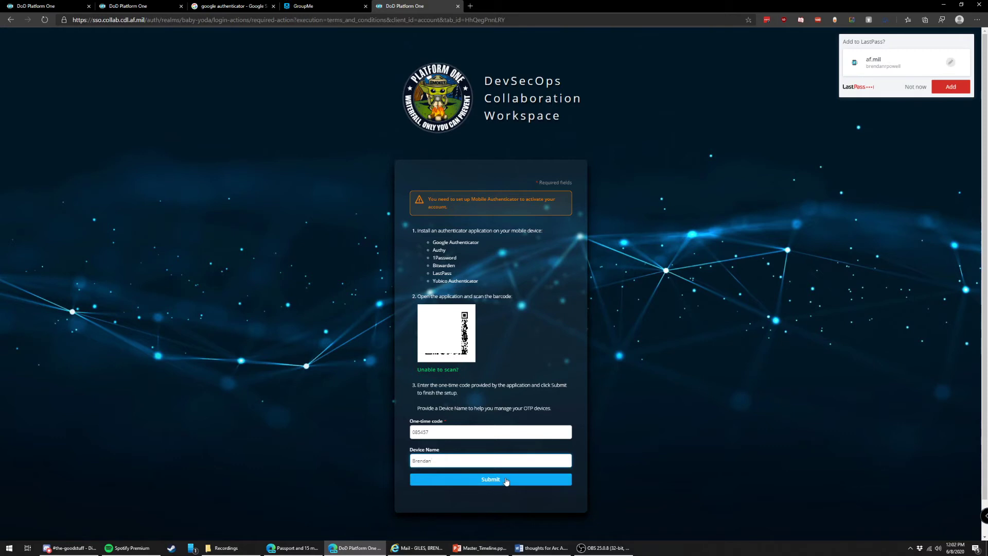
click(501, 486)
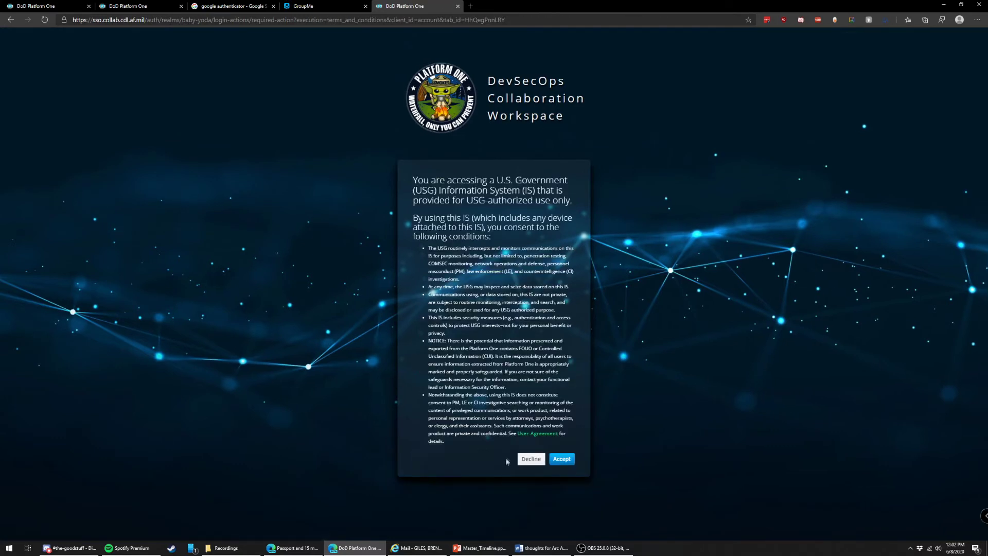
click(568, 460)
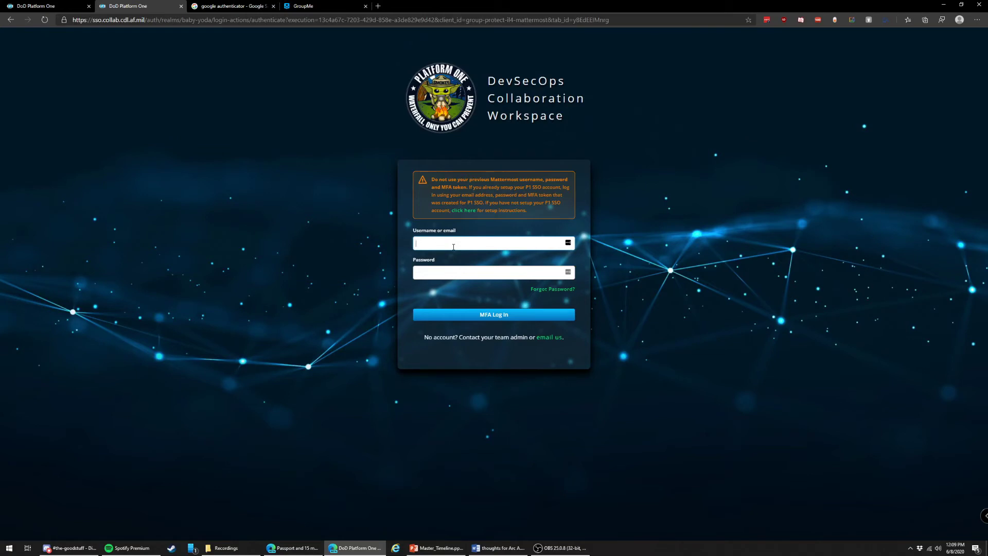
Sign in with the new username and password, then enter the authenticator's one-time code
key(Tab)
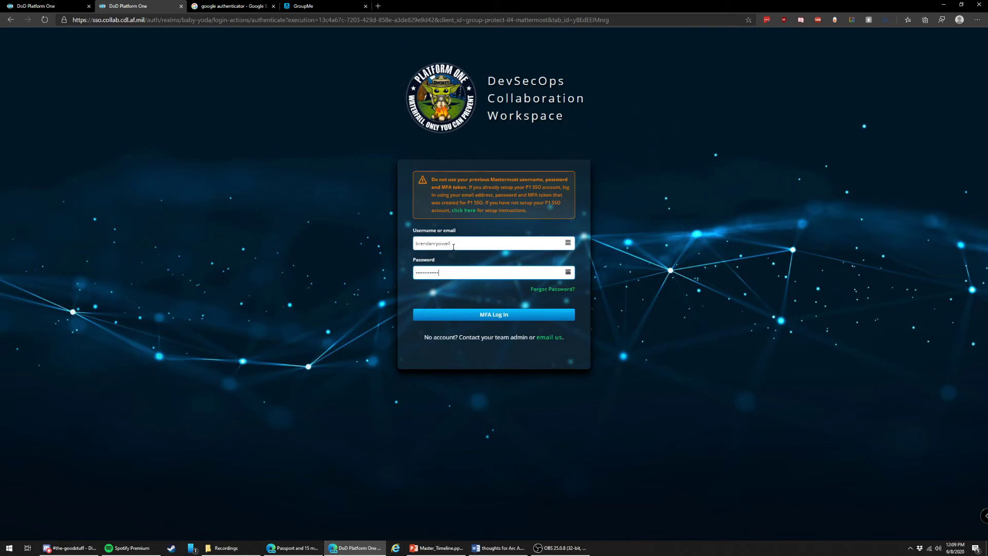
text(•)
key(Return)
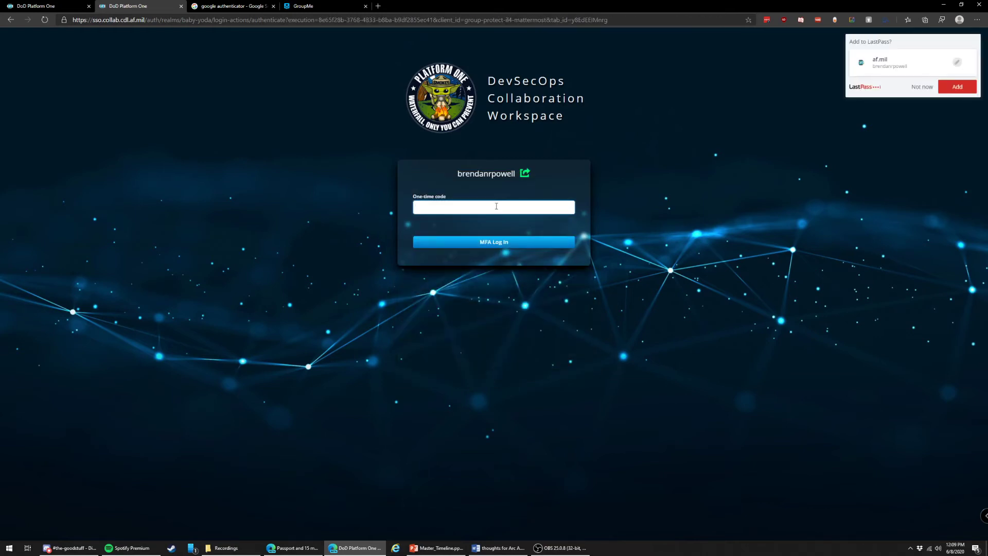
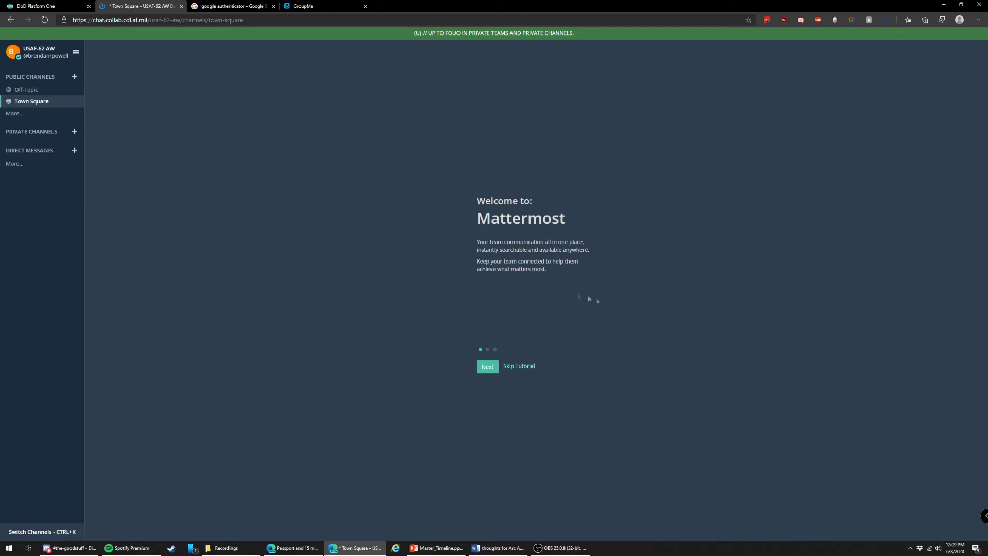
Skip the welcome tutorial, glance at Off-Topic, and return to Town Square
click(524, 367)
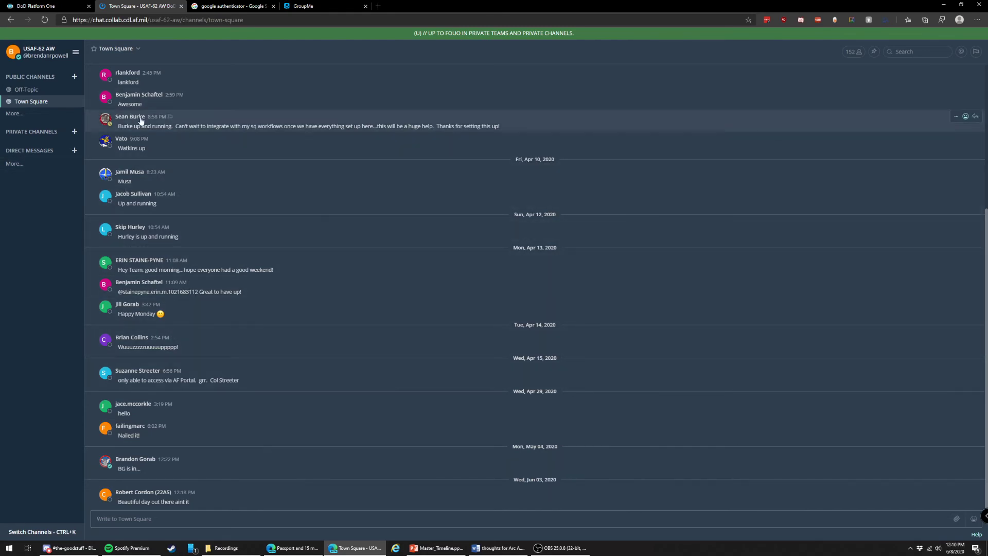
click(13, 92)
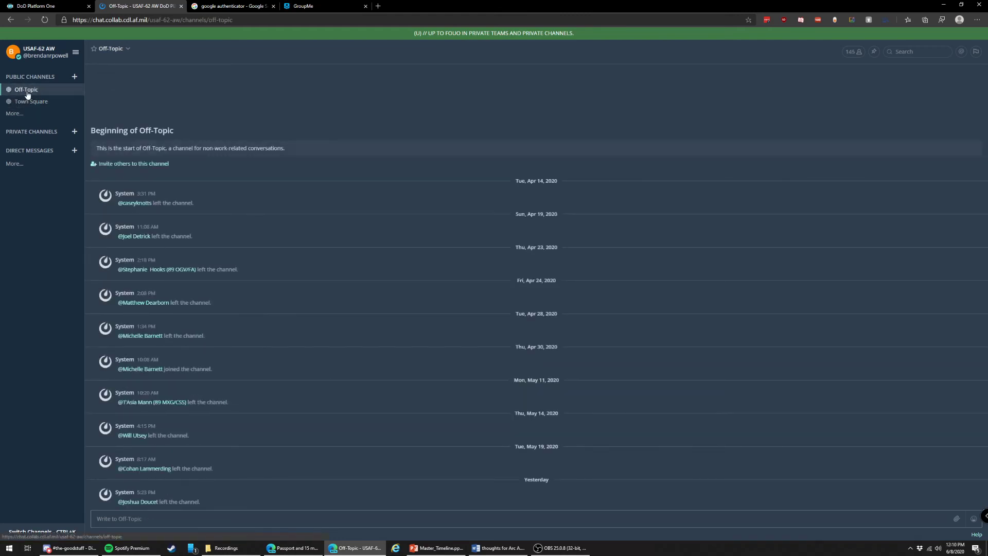
click(33, 102)
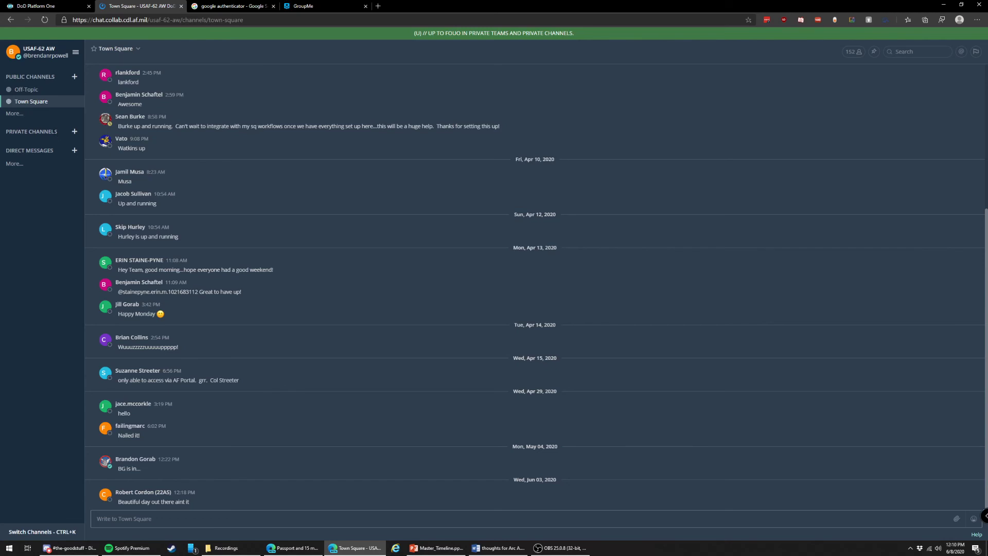
Cancel the New Channel dialog, browse more public channels, and join 62 AW
click(74, 132)
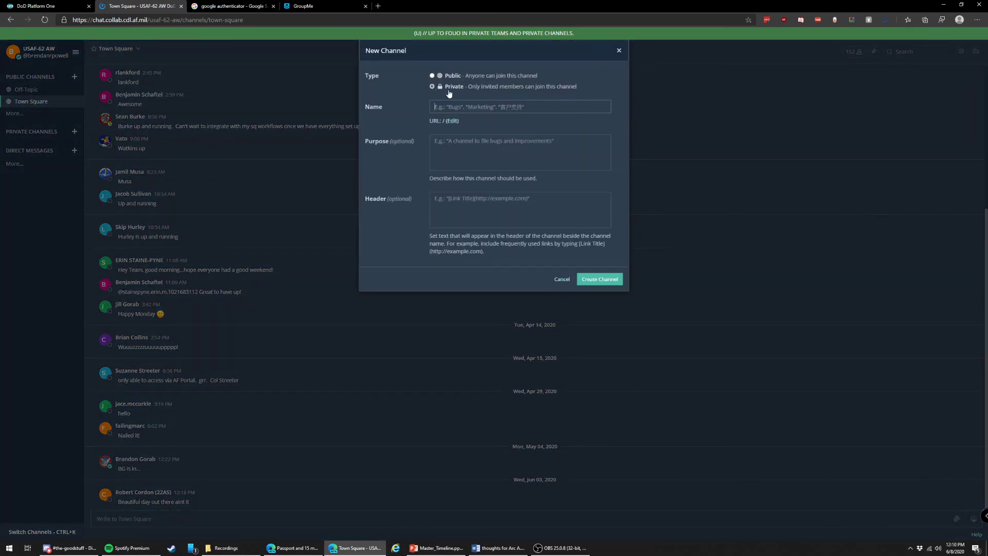
click(619, 52)
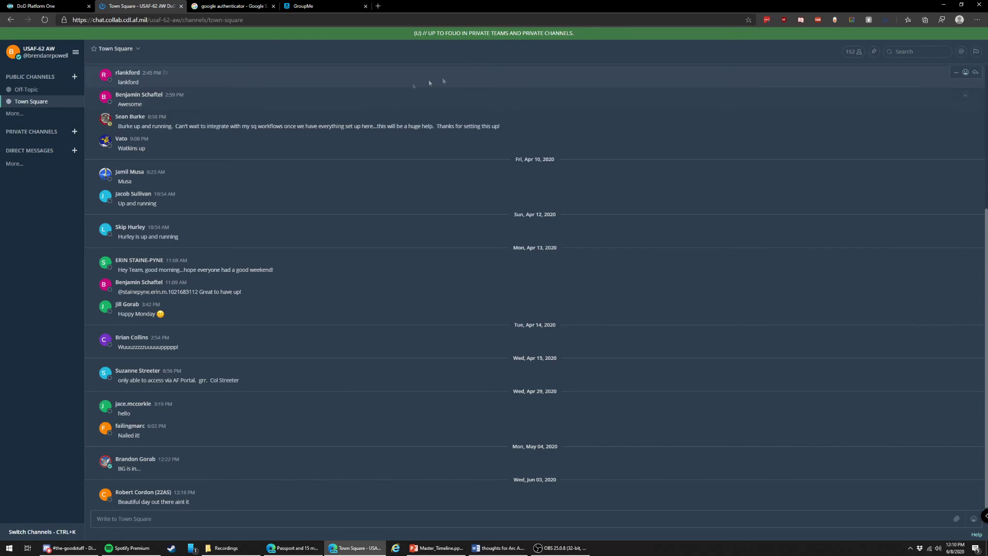
click(21, 114)
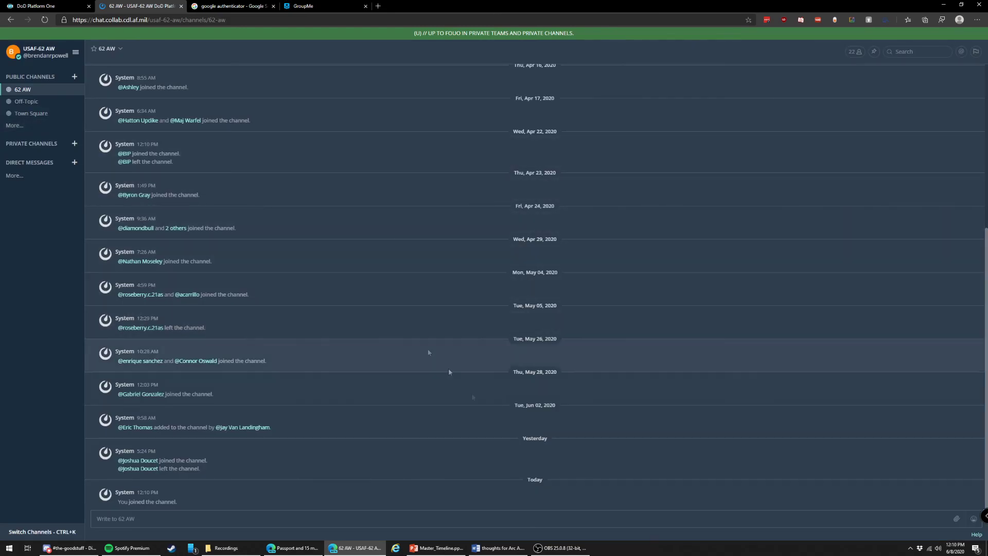
click(562, 547)
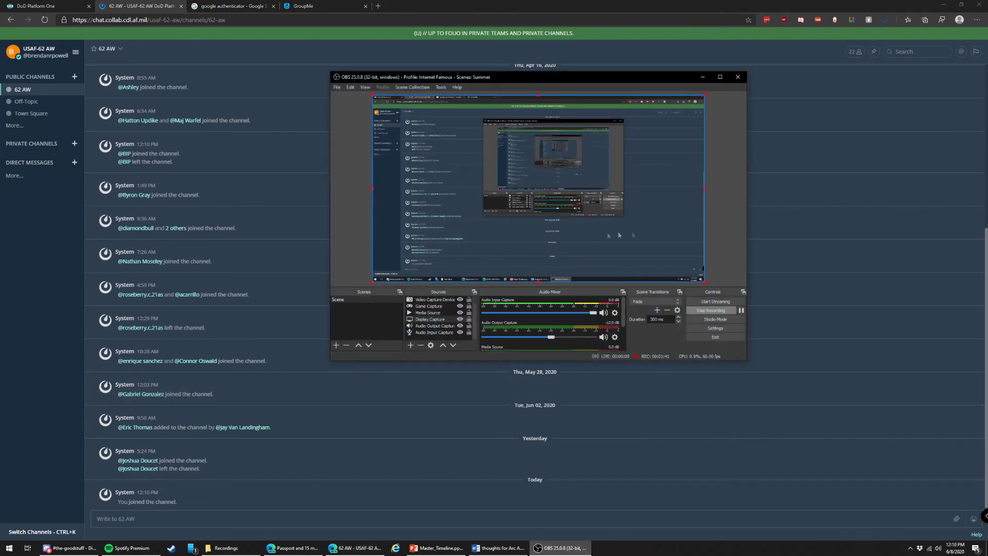